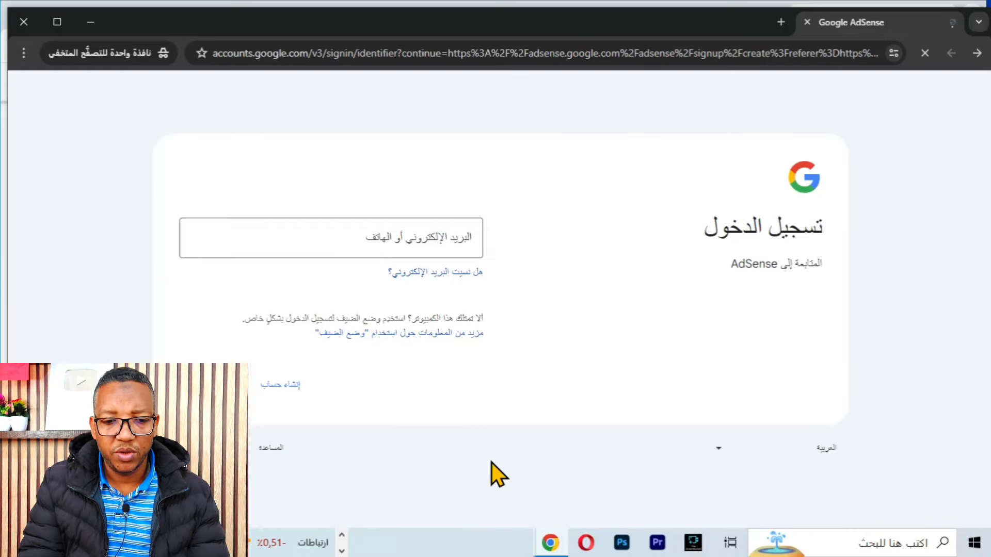
Step: Leave the sign-in page and go back to the AdSense home page with its setup steps
left_click(317, 267)
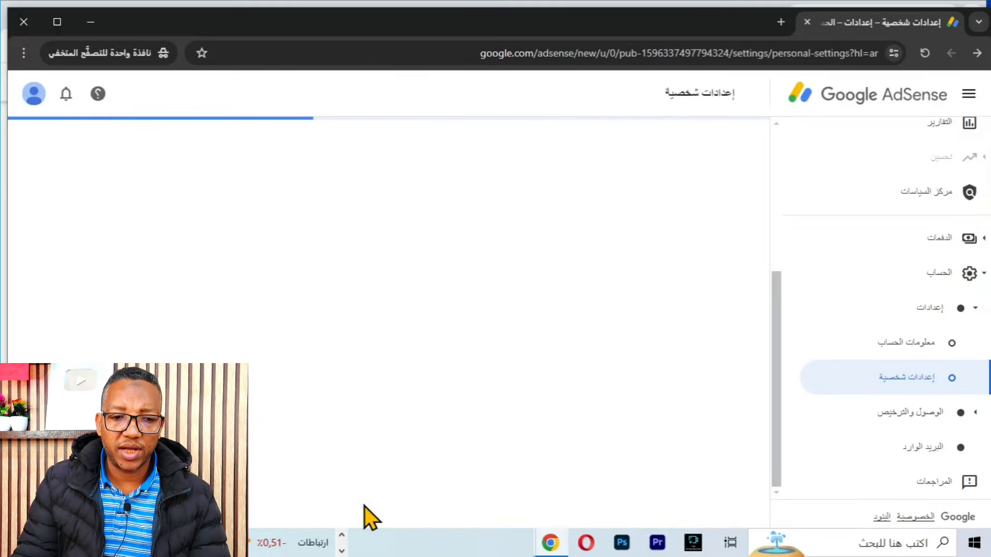
left_click(977, 54)
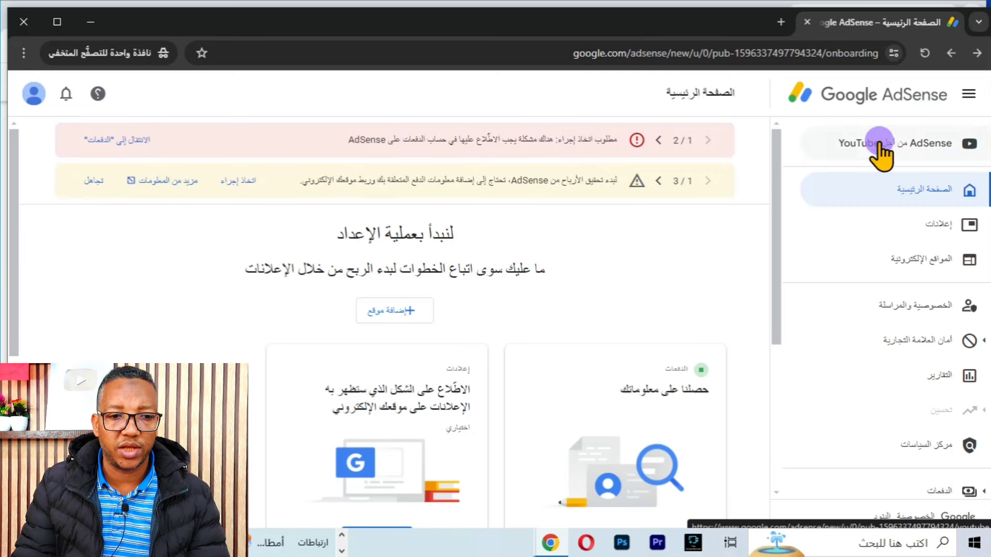
Step: Open AdSense for YouTube, showing the MAD 88.08 balance, and expand Payments in the sidebar
left_click(815, 145)
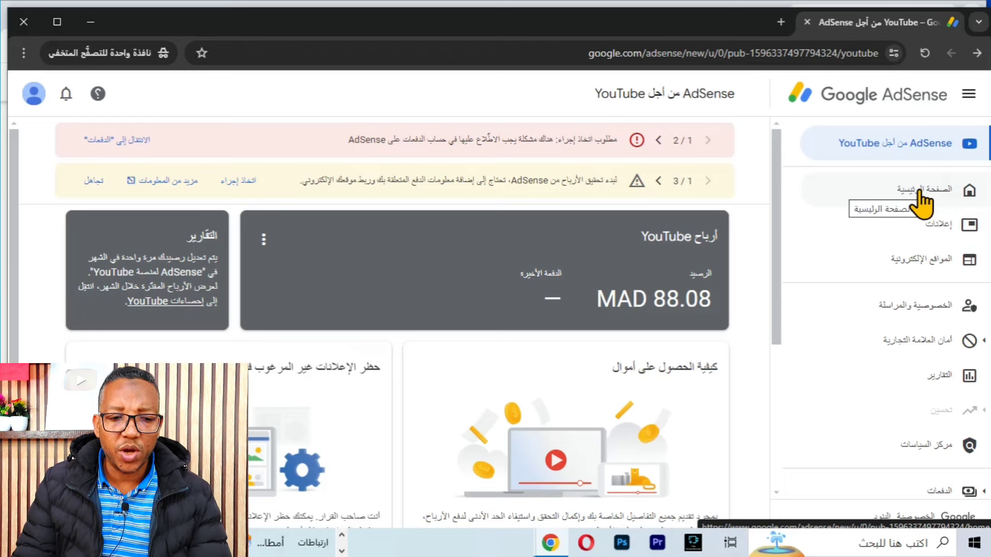
scroll(896, 317, "down", 3)
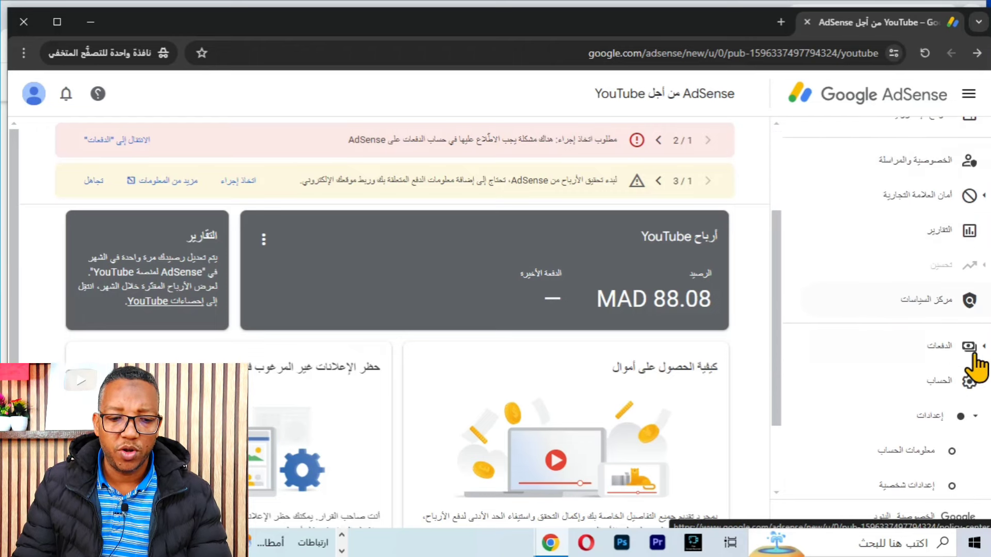
left_click(935, 345)
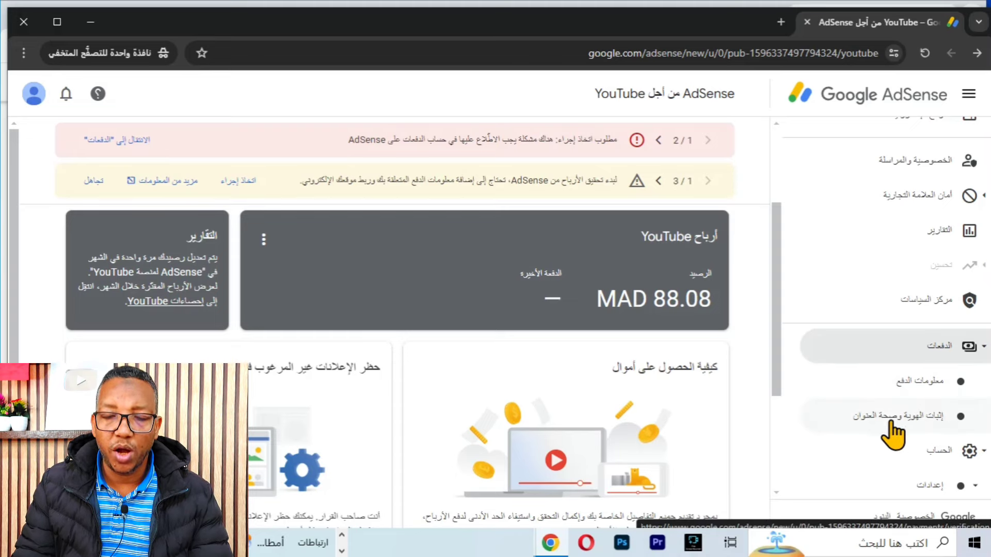
Step: Open Payments info and its payment profile settings listing name, address and contact details
left_click(914, 387)
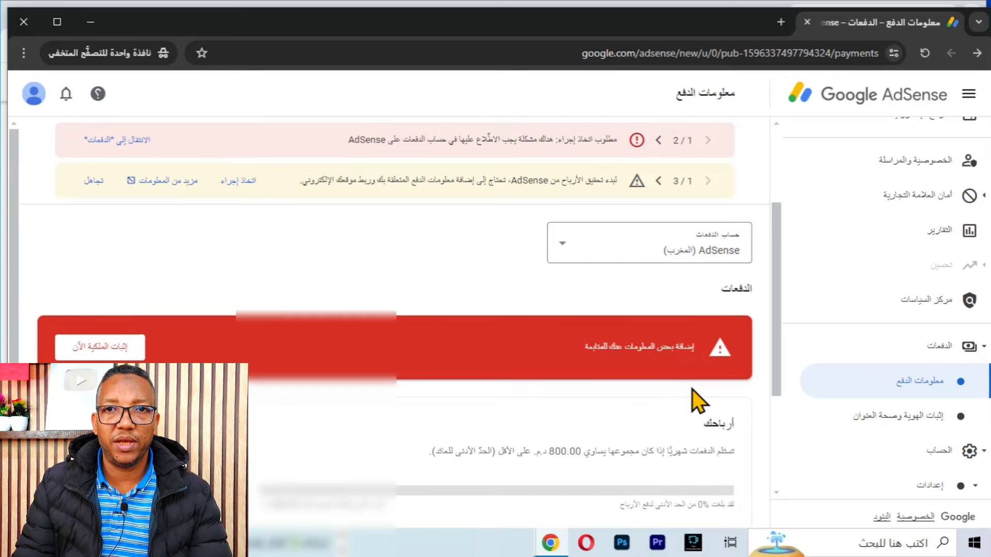
scroll(690, 393, "down", 2)
scroll(690, 394, "down", 3)
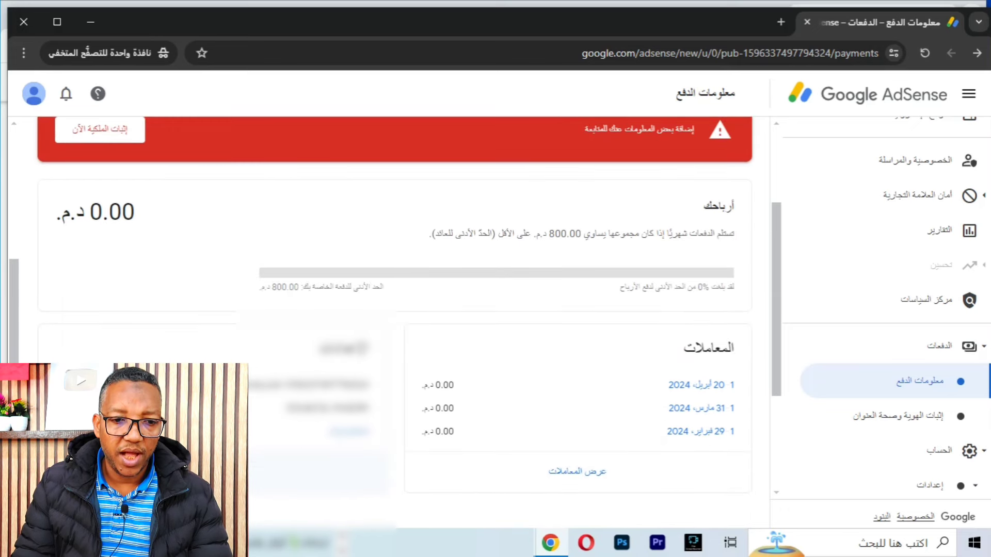
left_click(349, 431)
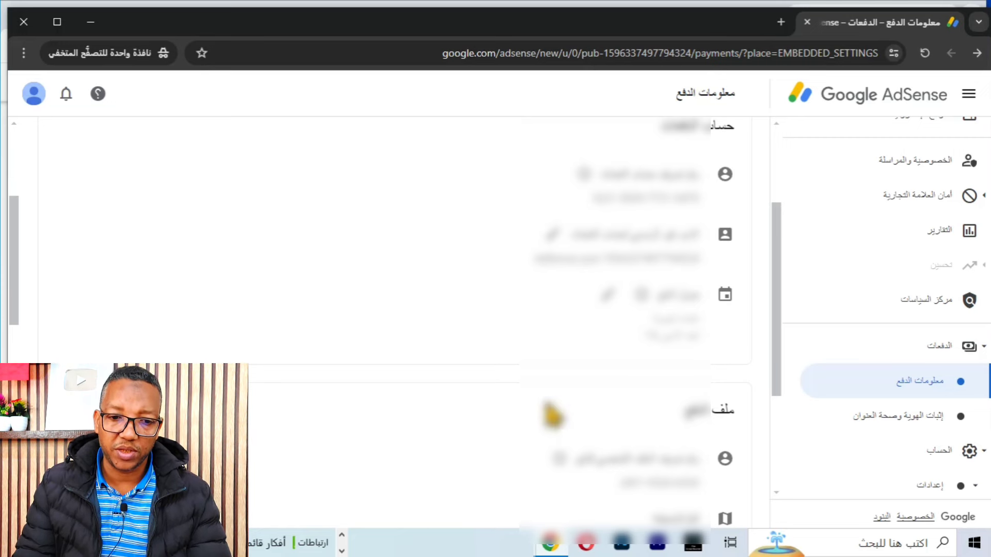
scroll(586, 408, "down", 5)
scroll(588, 413, "down", 5)
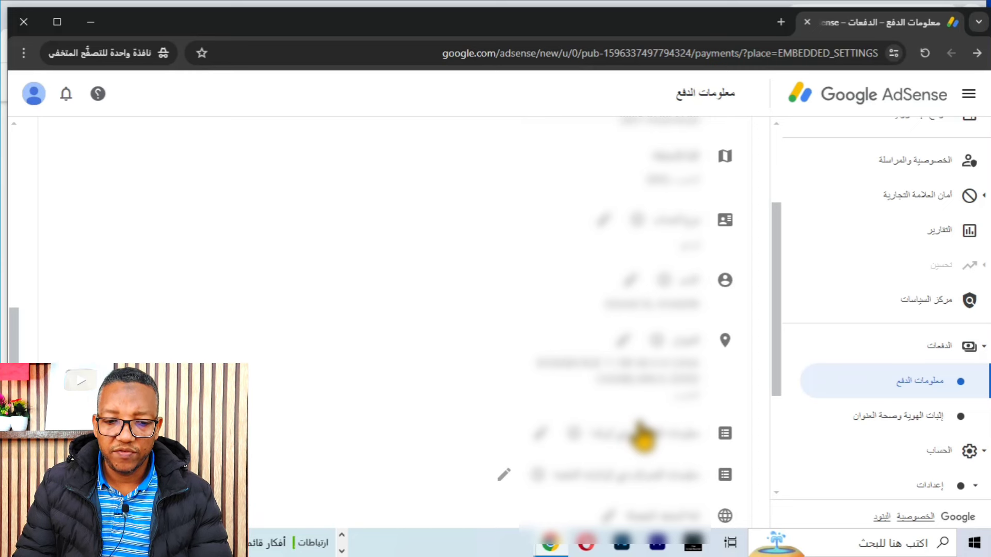
Step: Visit Identity and address verification, then return to Payments info with the pending-review alert
left_click(891, 415)
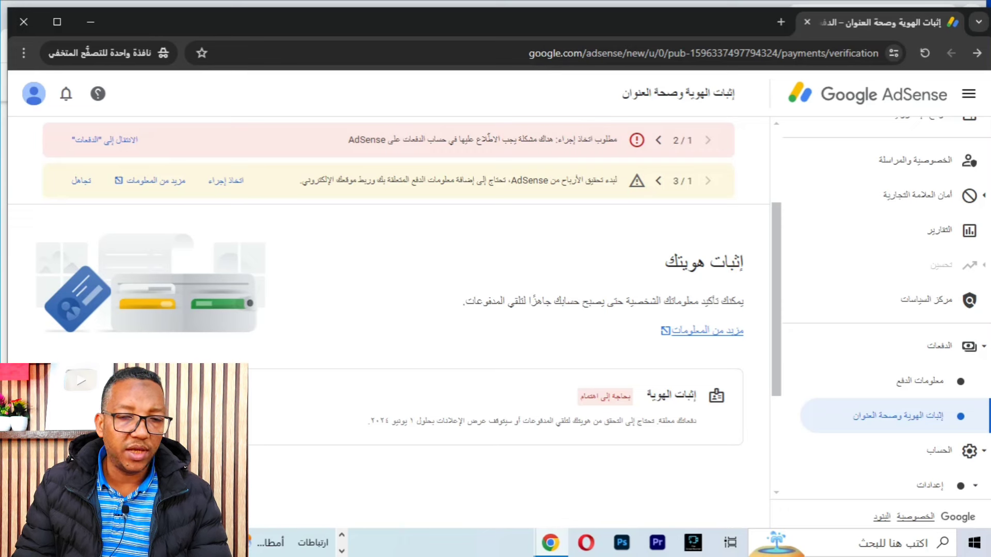
key("alt+Left")
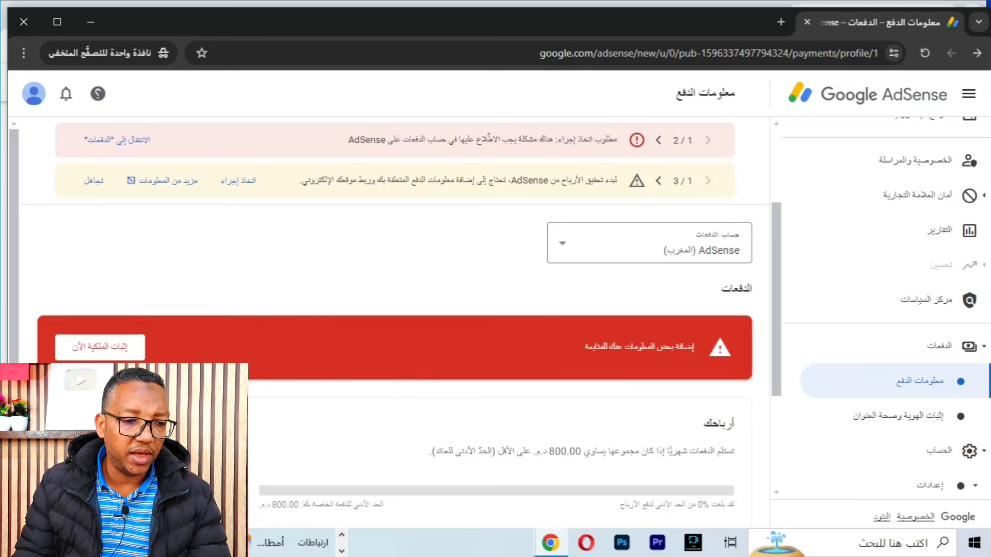
Step: Choose 'Verify ownership now', consent to ID data processing, and start identity verification
left_click(110, 351)
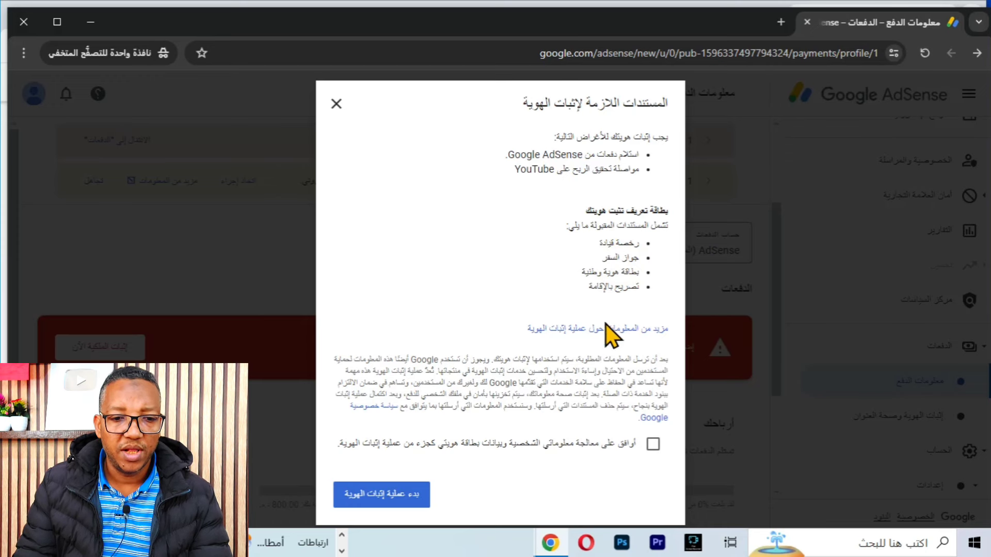
left_click(652, 443)
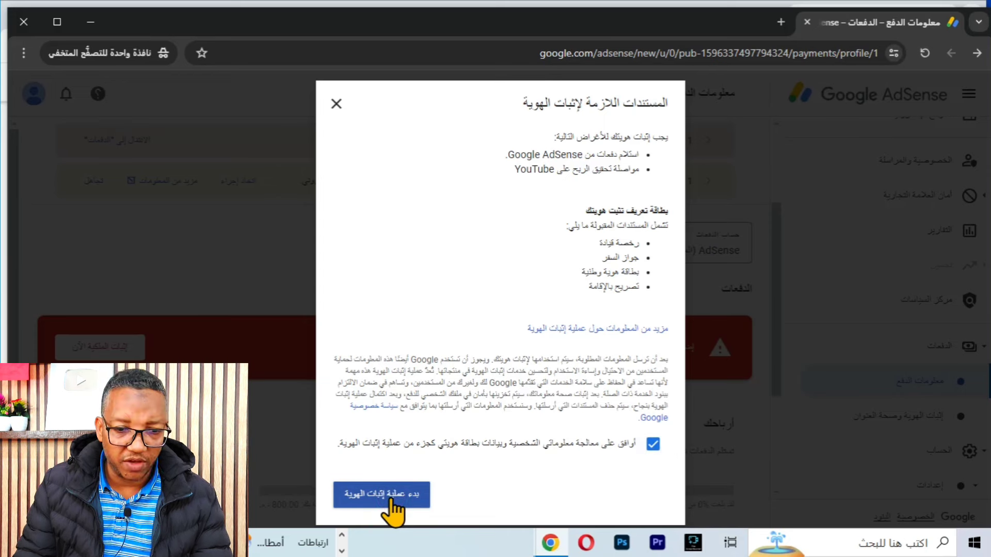
left_click(390, 497)
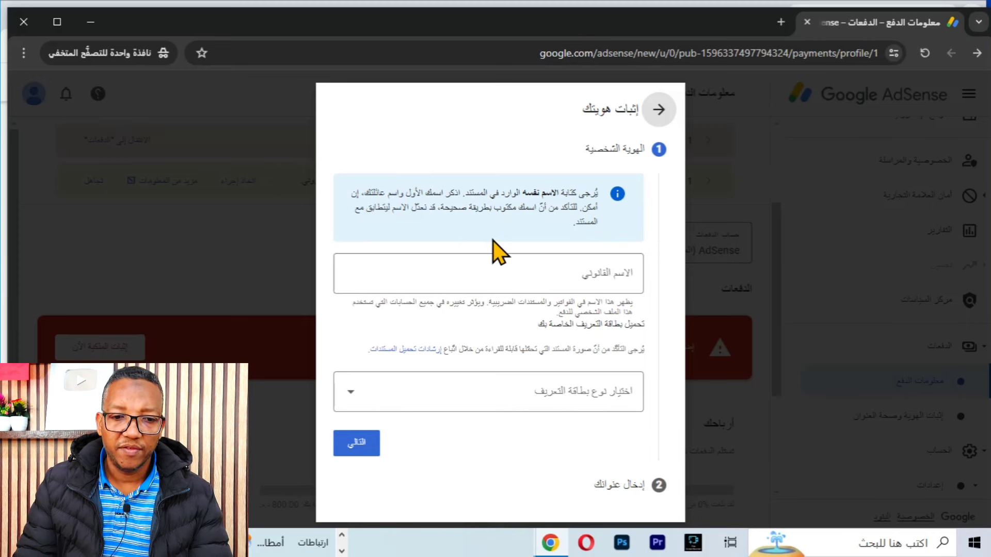
Step: Fill the legal name from the autofill suggestion and set the ID type to National ID card
left_click(536, 275)
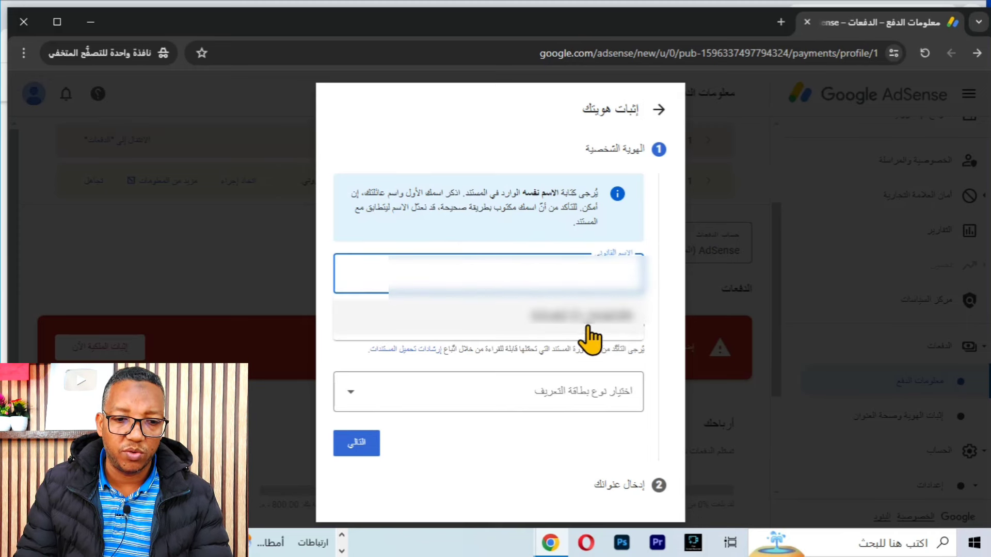
left_click(568, 336)
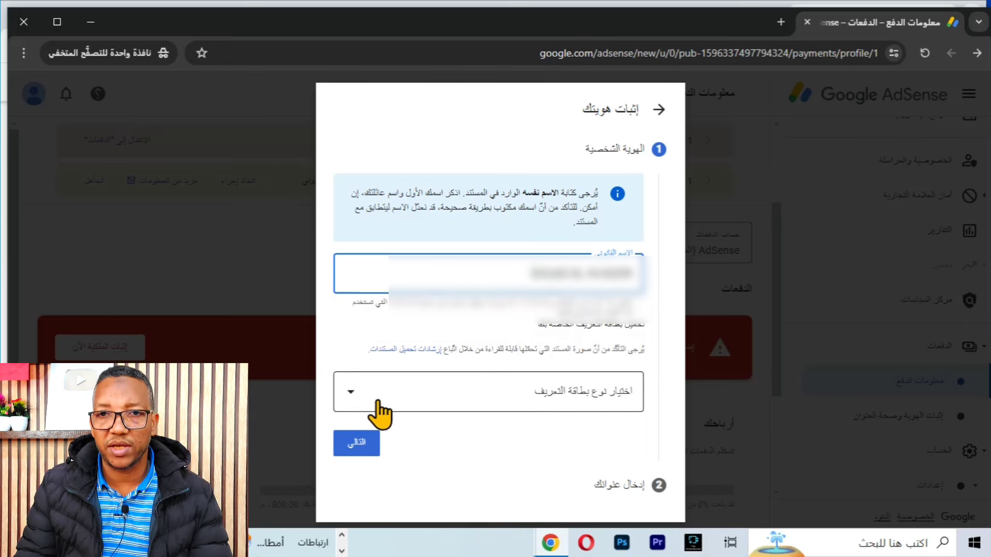
left_click(355, 393)
left_click(349, 397)
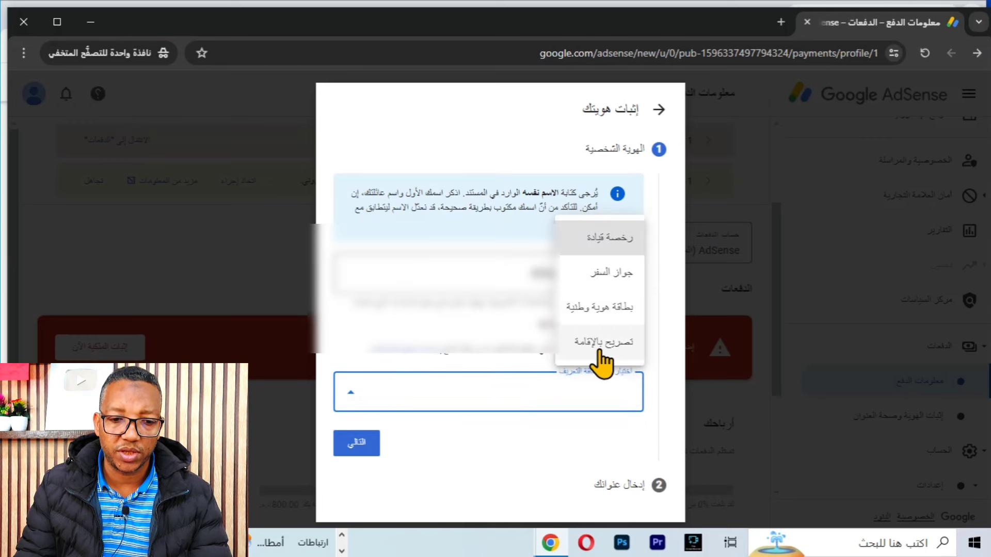
left_click(611, 310)
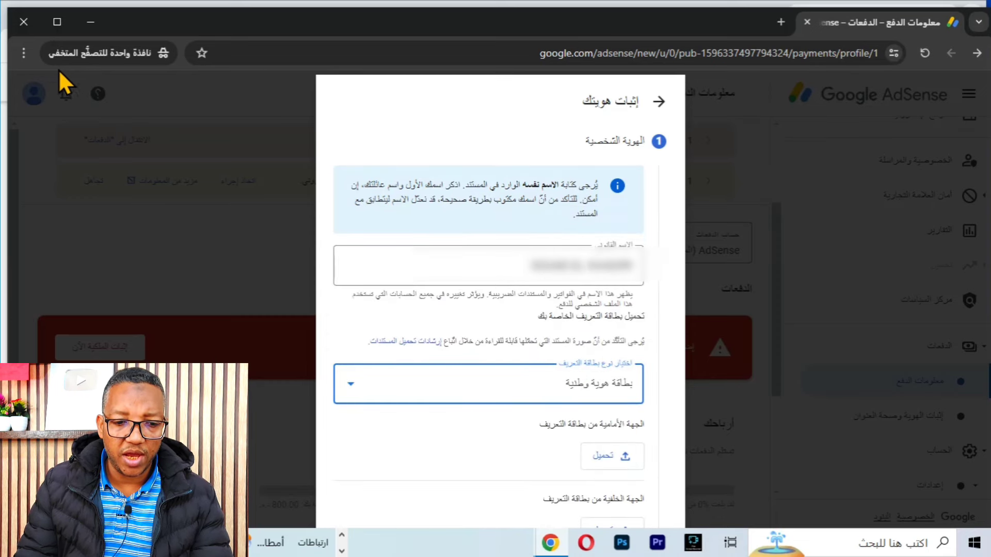
left_click(23, 52)
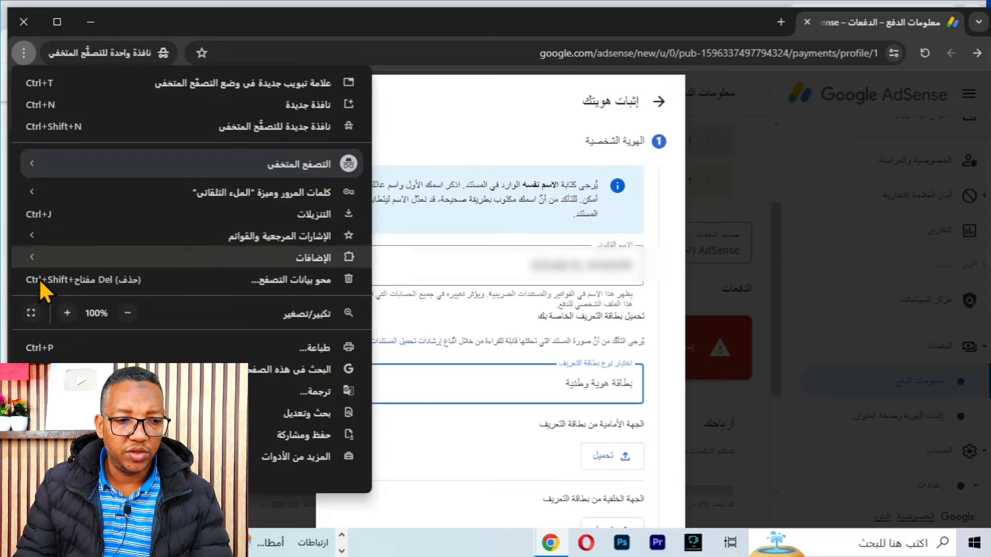
Step: Zoom the browser page out to 80% so the whole identity form fits
left_click(127, 312)
left_click(127, 313)
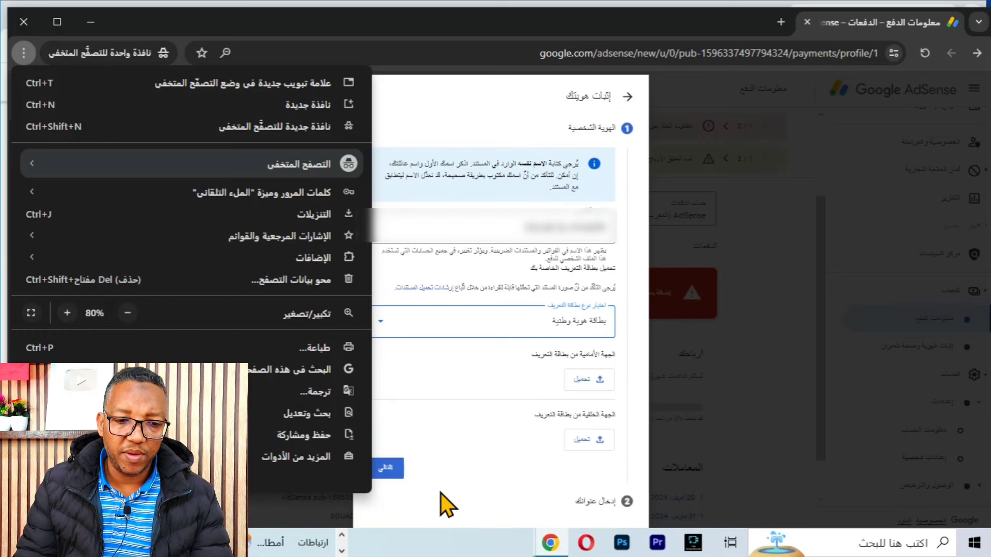
left_click(274, 515)
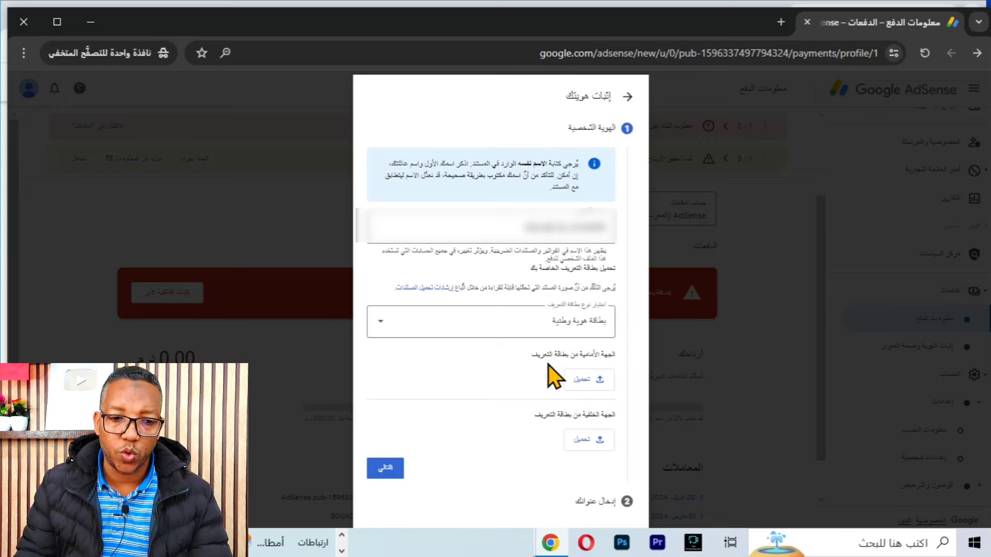
Step: Attach the front and back national ID card JPG images from the phone folder
left_click(586, 380)
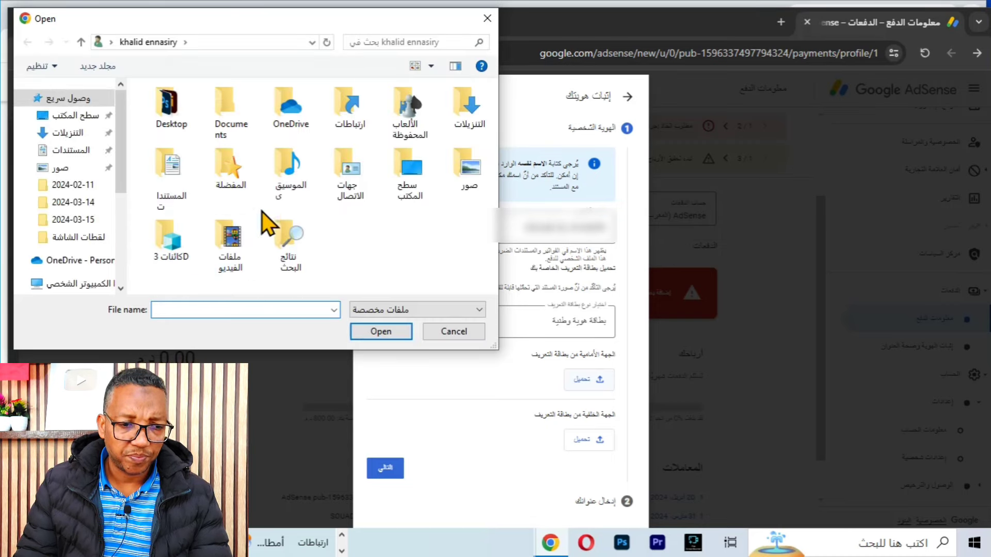
scroll(52, 235, "down", 1)
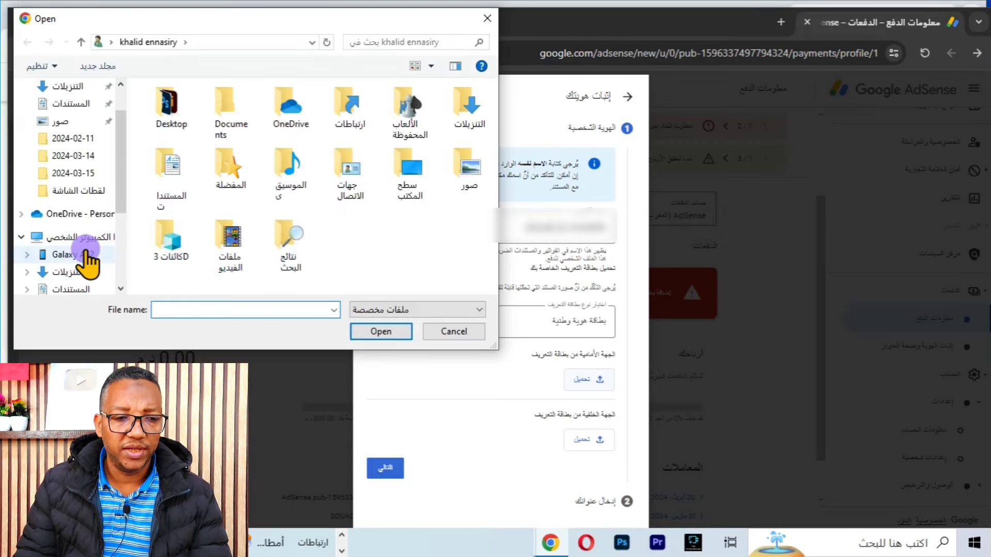
left_click(87, 256)
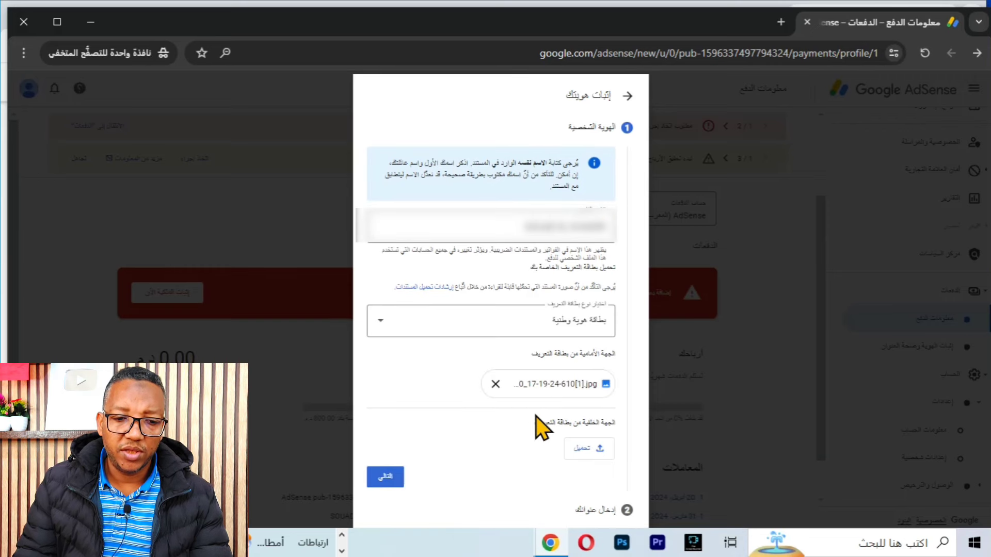
left_click(580, 448)
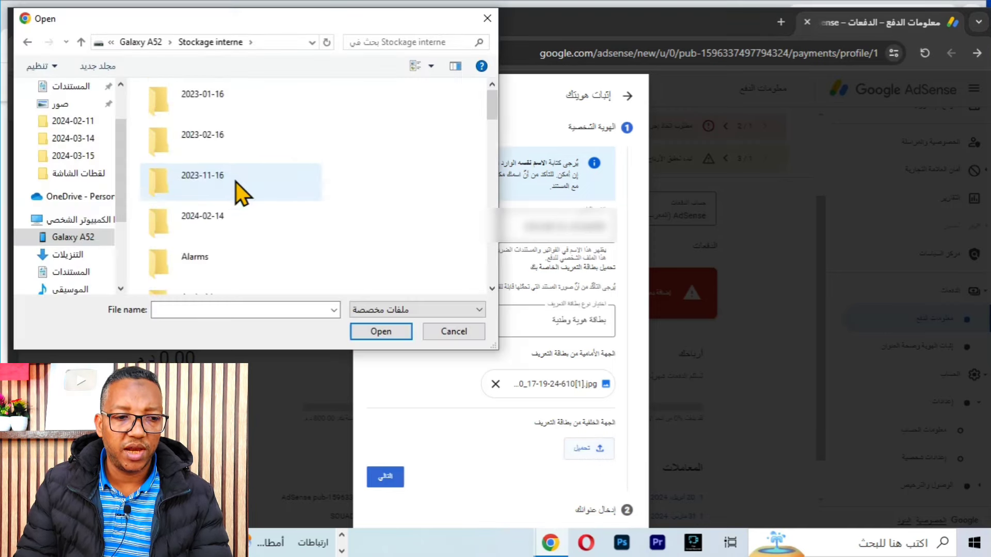
scroll(235, 181, "down", 4)
scroll(235, 182, "down", 1)
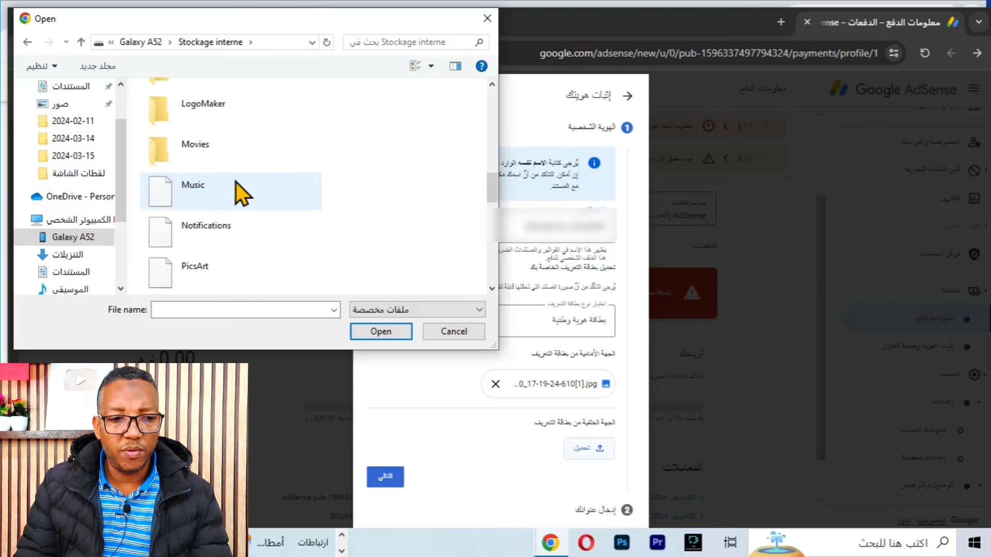
scroll(235, 183, "down", 2)
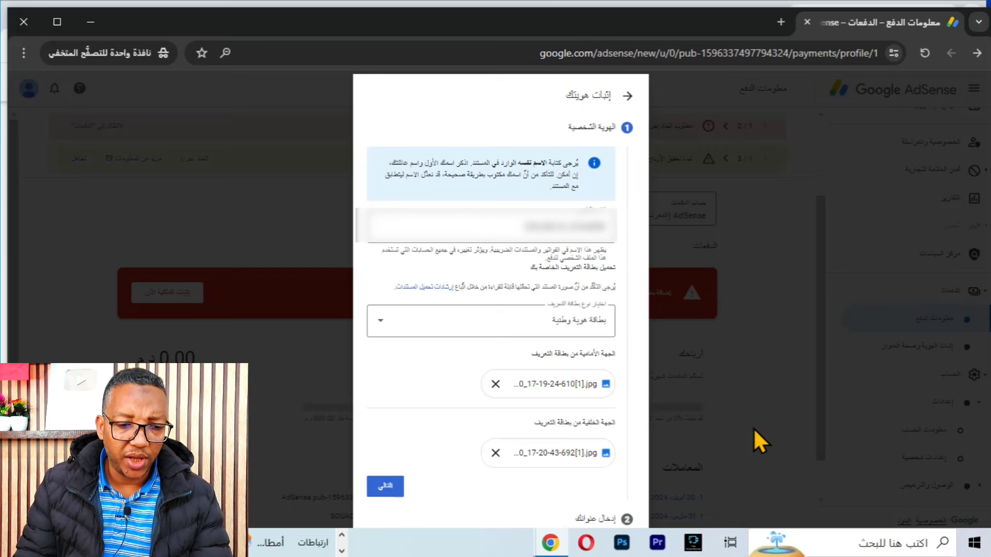
Step: Move on to the address step, fill it from the saved suggestion, and submit the form
left_click(384, 486)
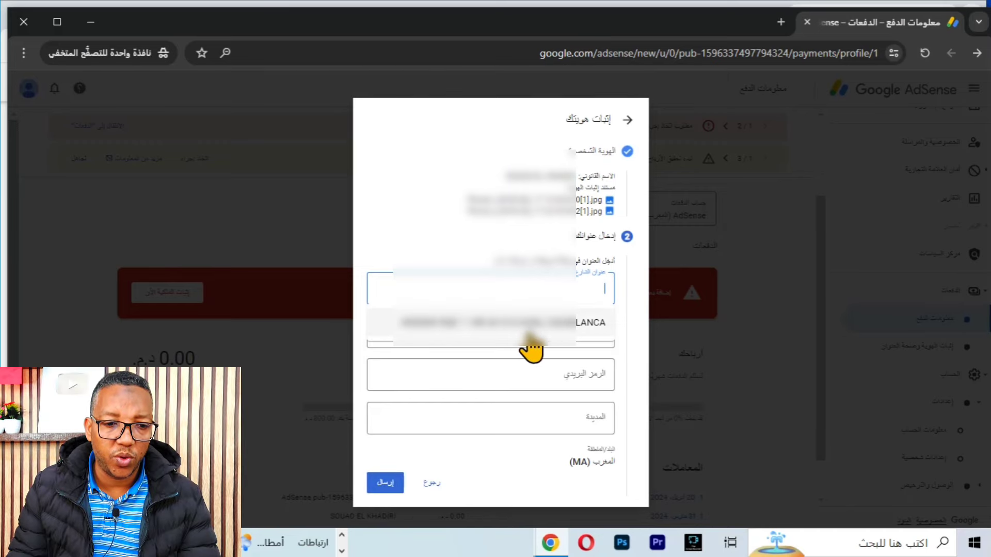
left_click(508, 324)
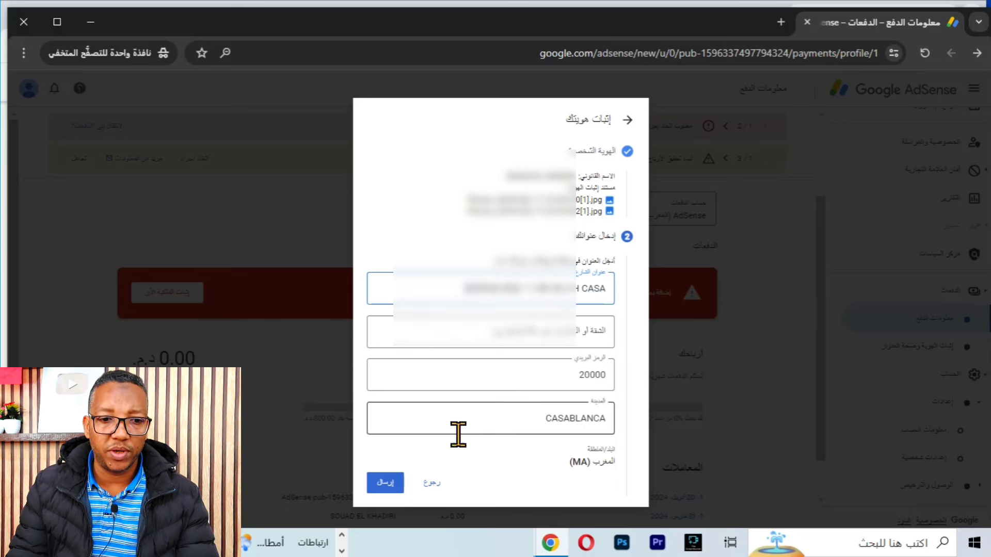
left_click(391, 482)
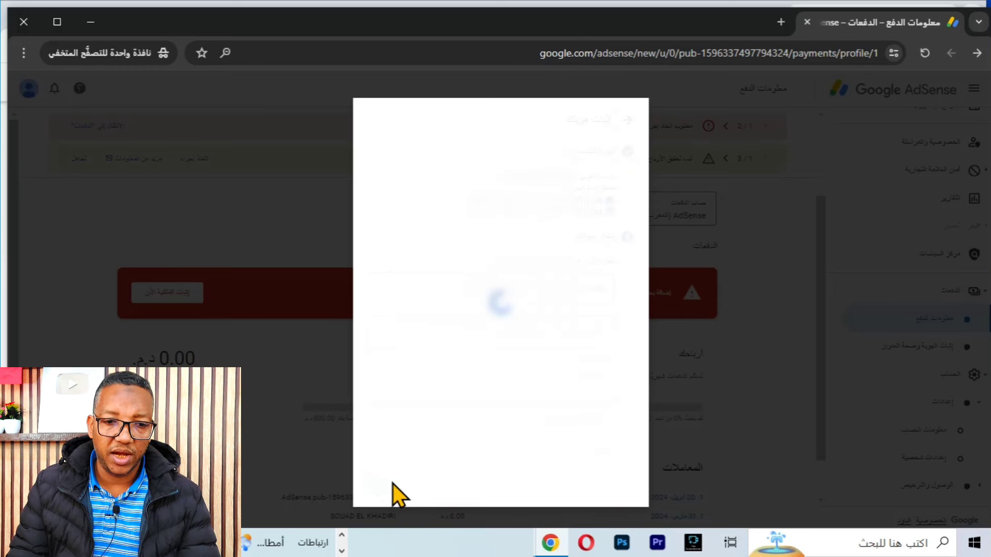